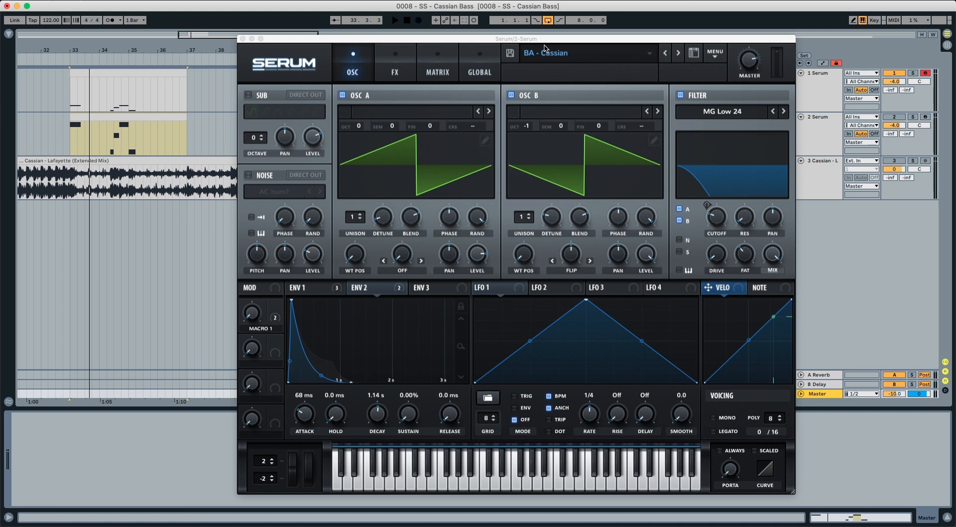
Play back the reference bass loop between bars 33 and 37.
key(space)
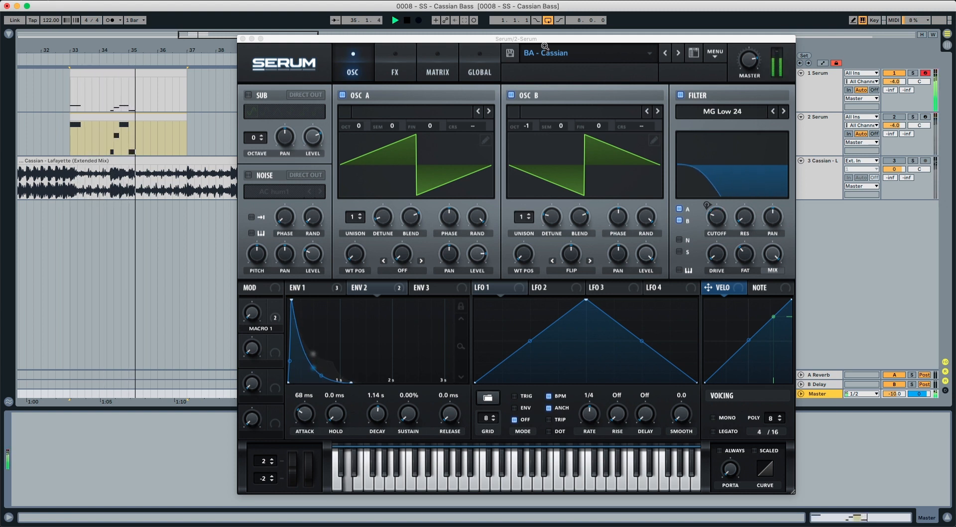
key(space)
key(space)
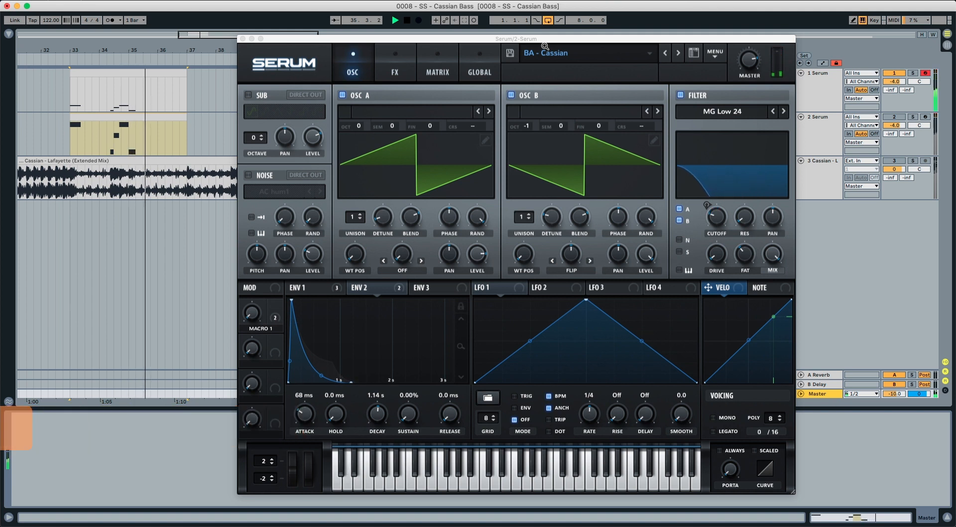
Deactivate the first Serum track, activate the second one, and reset the synth to the Init preset.
key(F1)
key(F2)
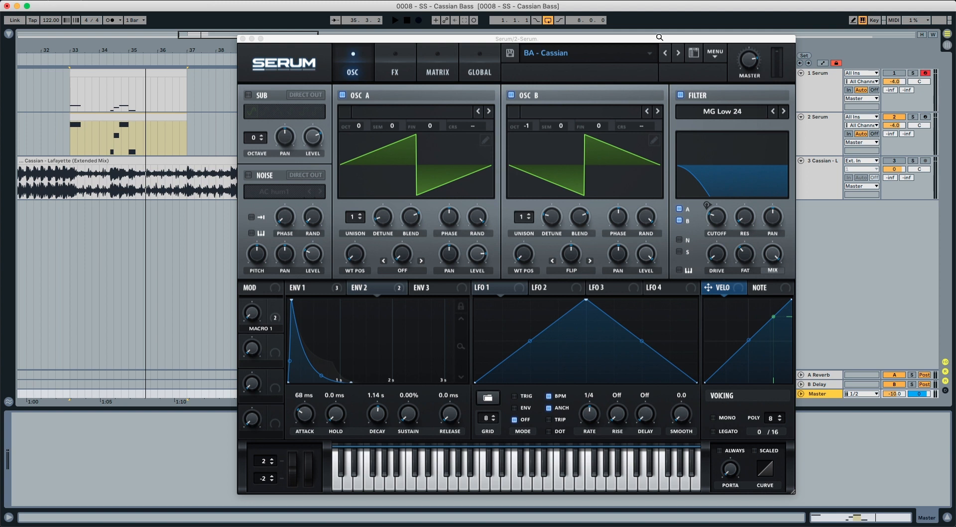
click(720, 54)
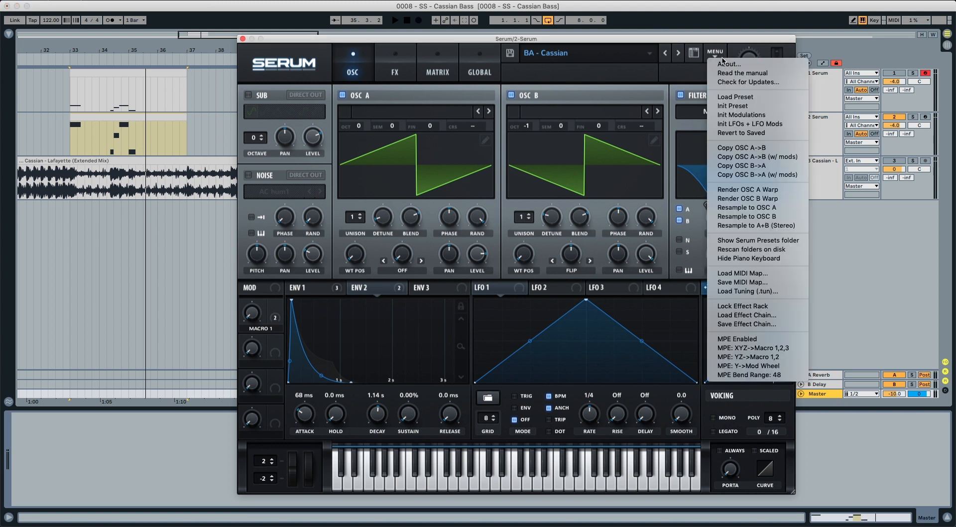
click(730, 107)
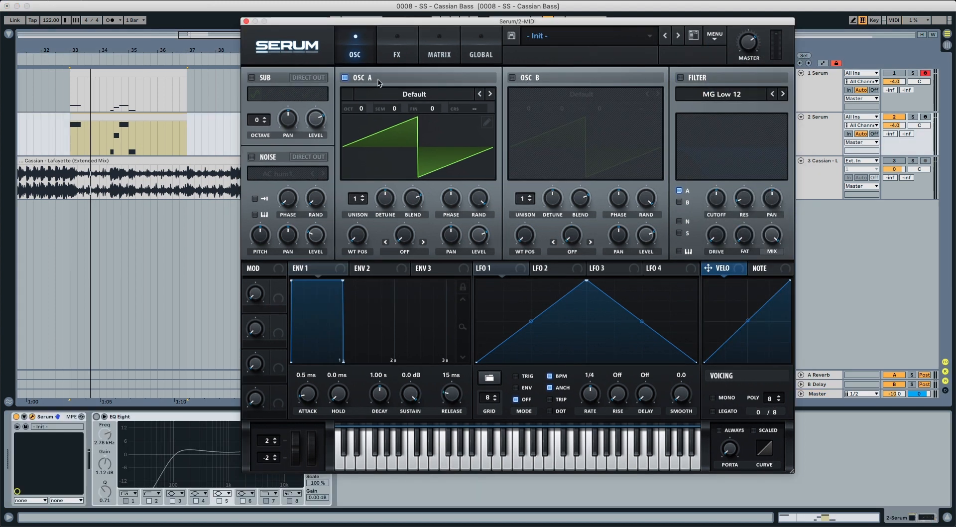
Enable oscillator B and set its warp mode to Flip at 50%.
click(512, 78)
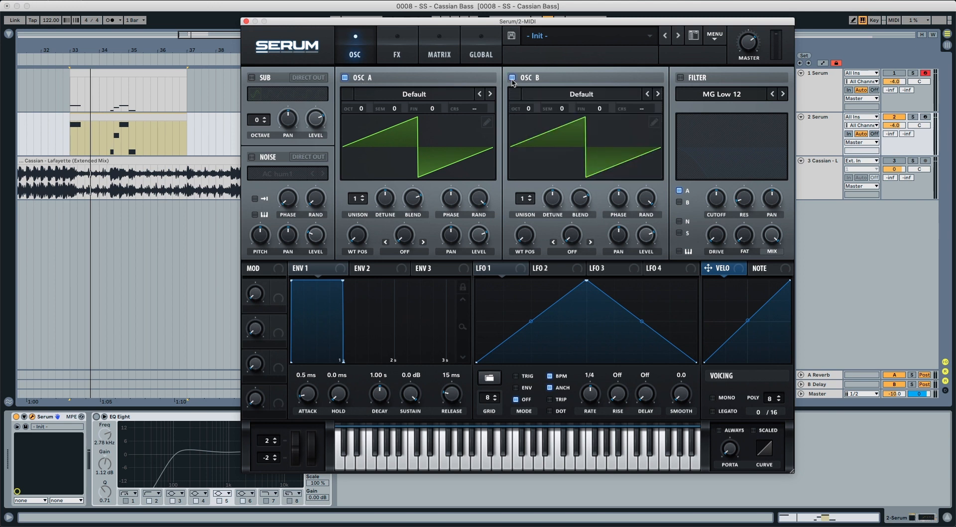
click(567, 241)
click(588, 353)
drag(570, 241, 574, 190)
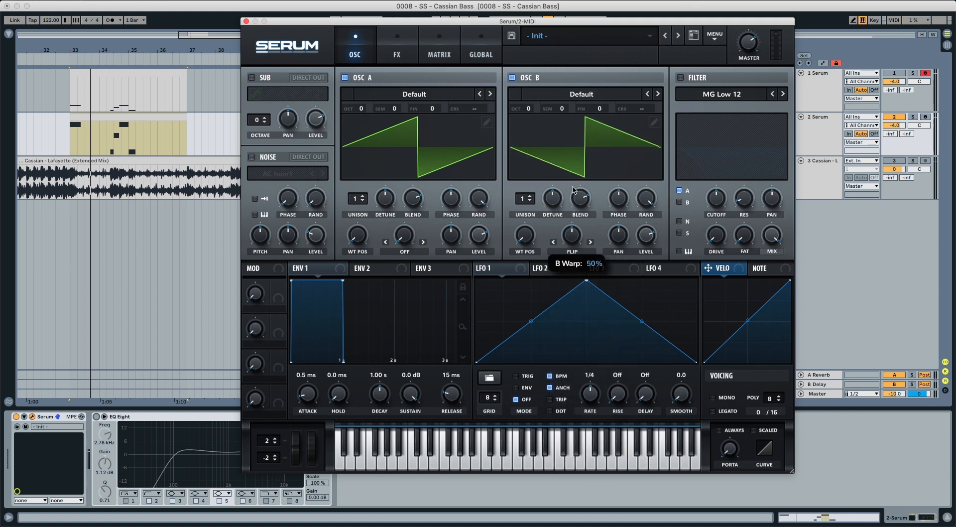
Set oscillator B's octave to -1 and raise the levels of both oscillators.
key(space)
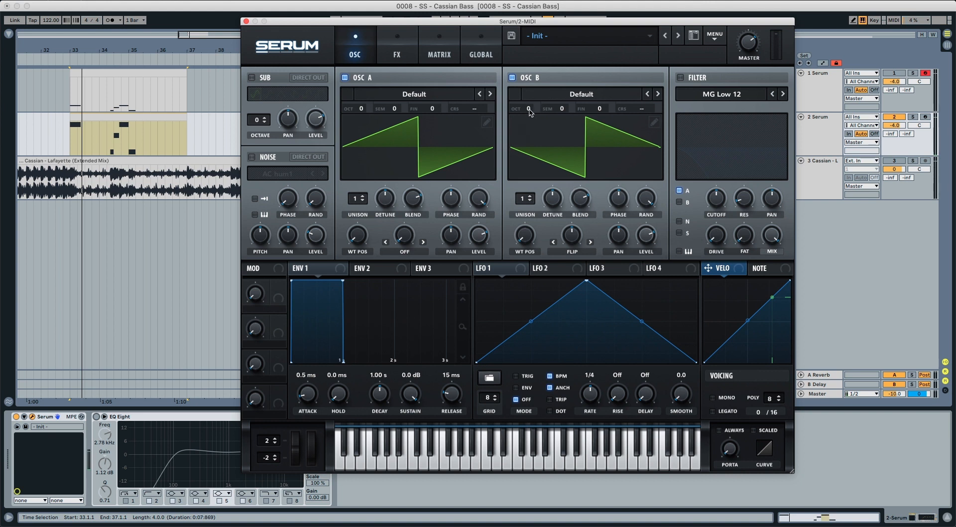
drag(531, 113, 529, 124)
drag(640, 229, 648, 203)
drag(479, 233, 480, 224)
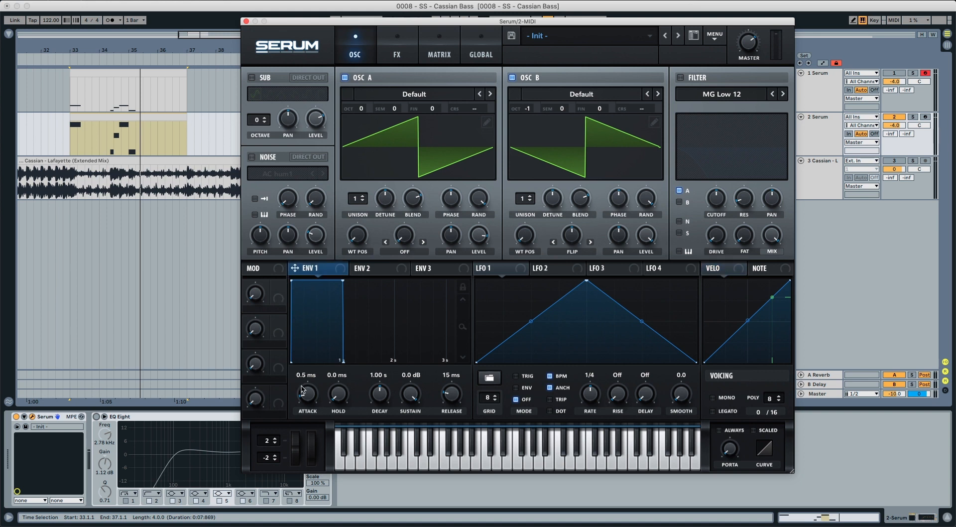
Shape Env 1 with attack 67 ms, decay 775 ms, sustain -23.6 dB and release 569 ms, and adjust its attack and decay curves.
drag(304, 400, 306, 384)
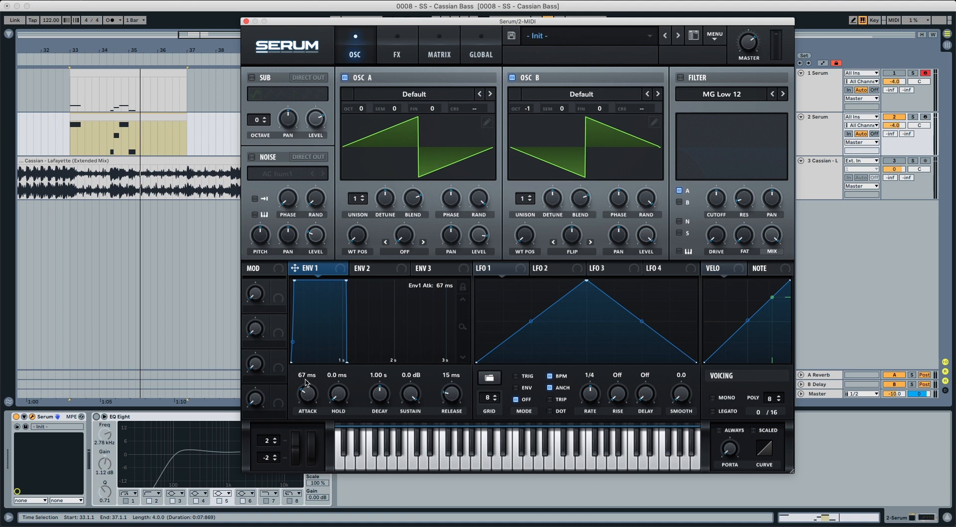
drag(377, 395, 407, 475)
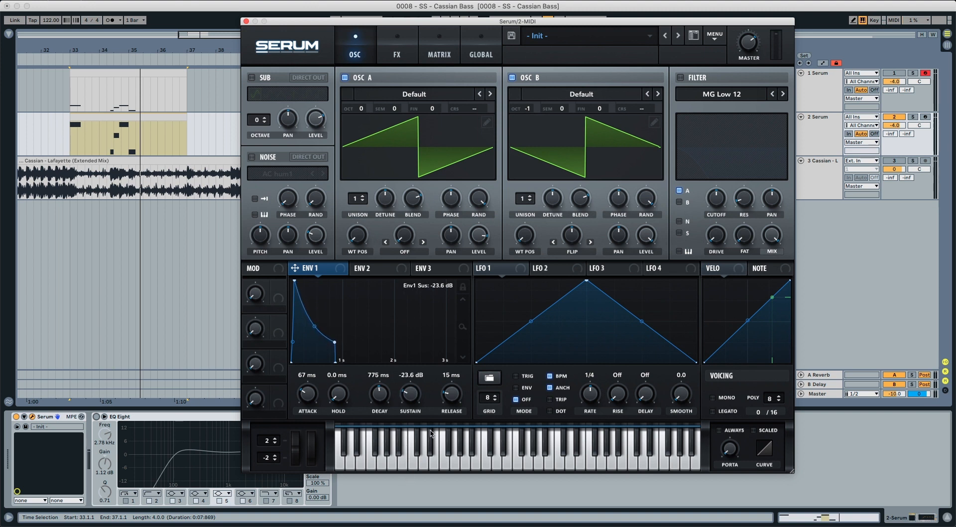
drag(452, 394, 451, 377)
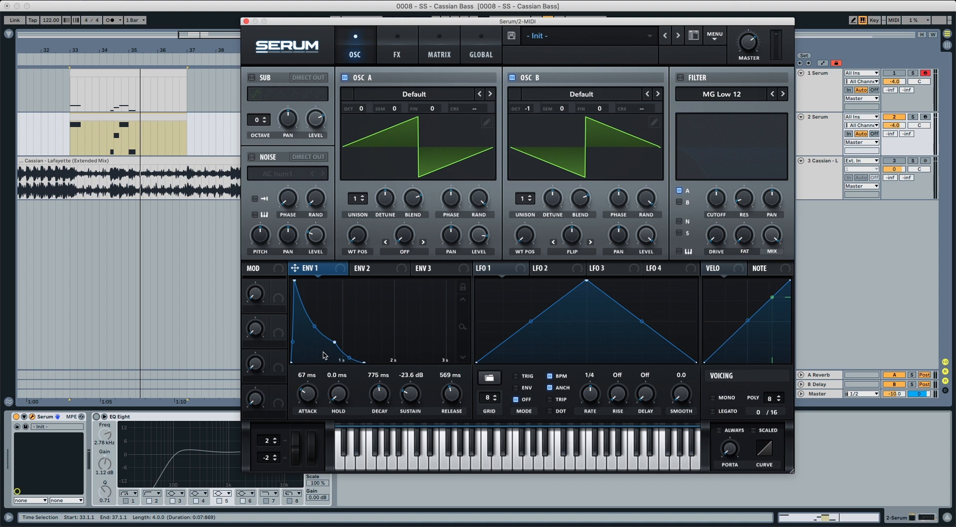
drag(316, 327, 296, 332)
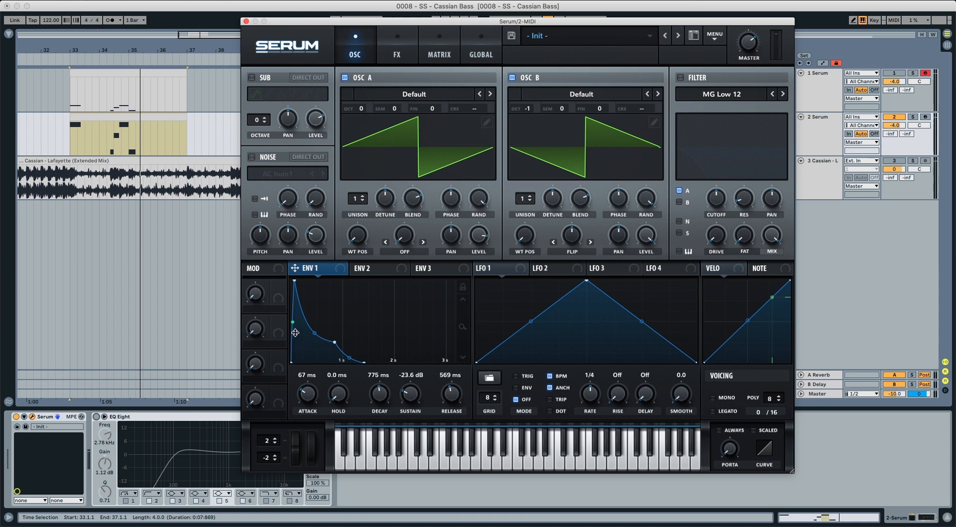
Enable the filter, set it to MG Low 24, and route oscillator B through it as well.
click(680, 78)
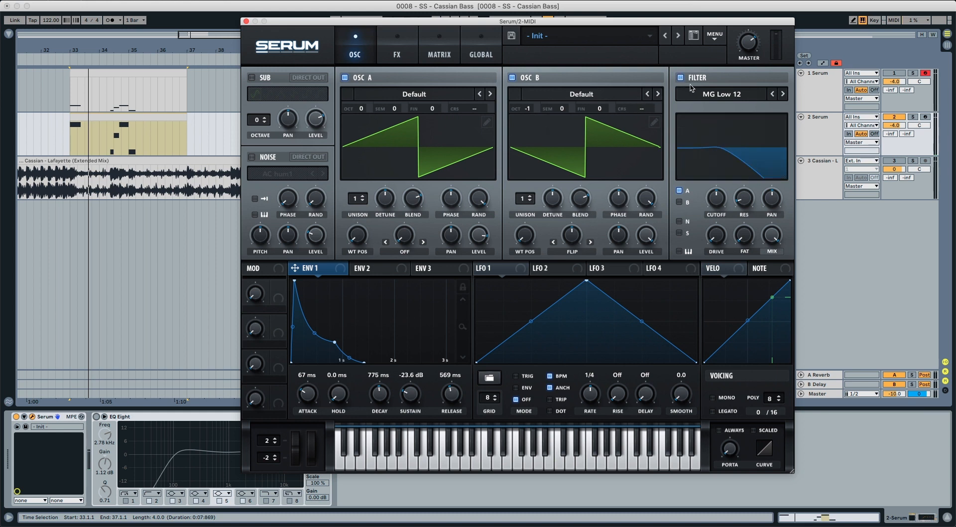
click(783, 95)
click(783, 95)
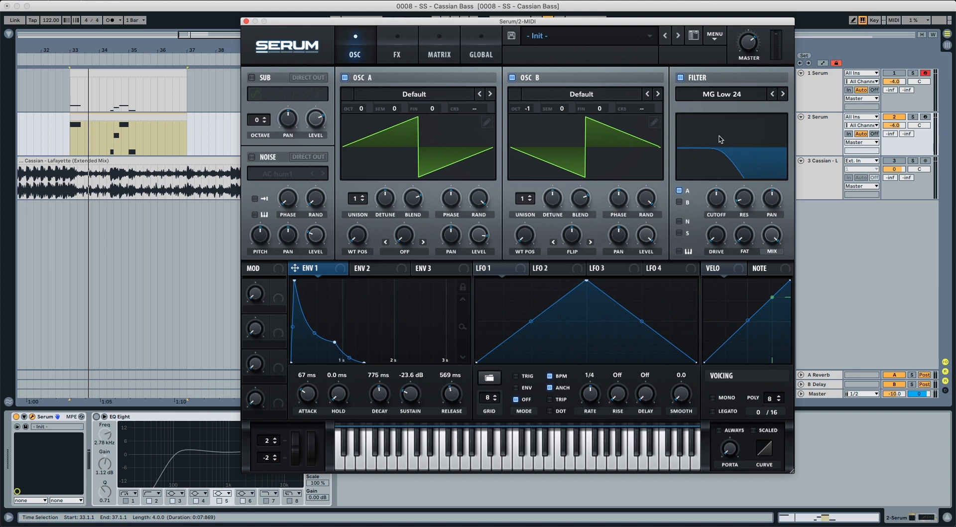
click(680, 202)
Lower the filter cutoff, set resonance to about 3%, raise Fat, and modulate the cutoff with Env 1.
drag(716, 198, 712, 227)
mouse_move(739, 209)
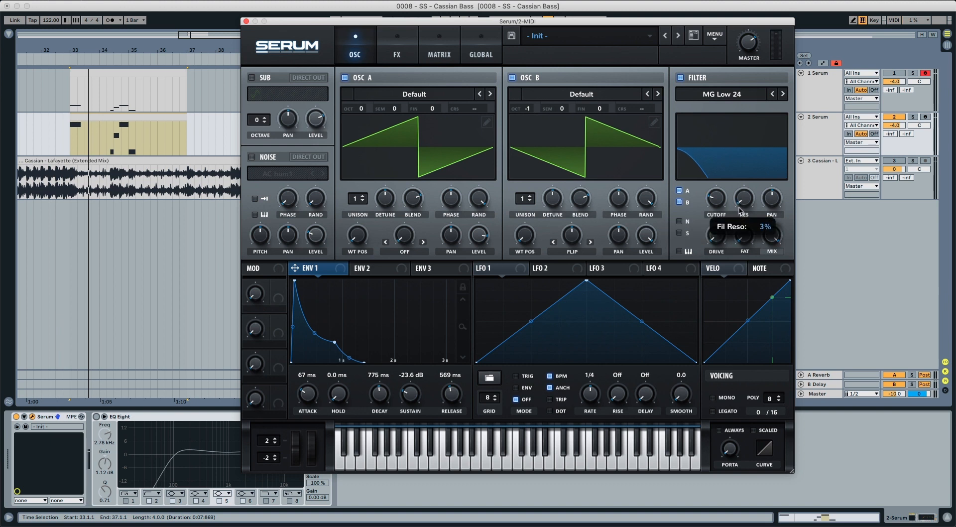
drag(739, 235, 743, 194)
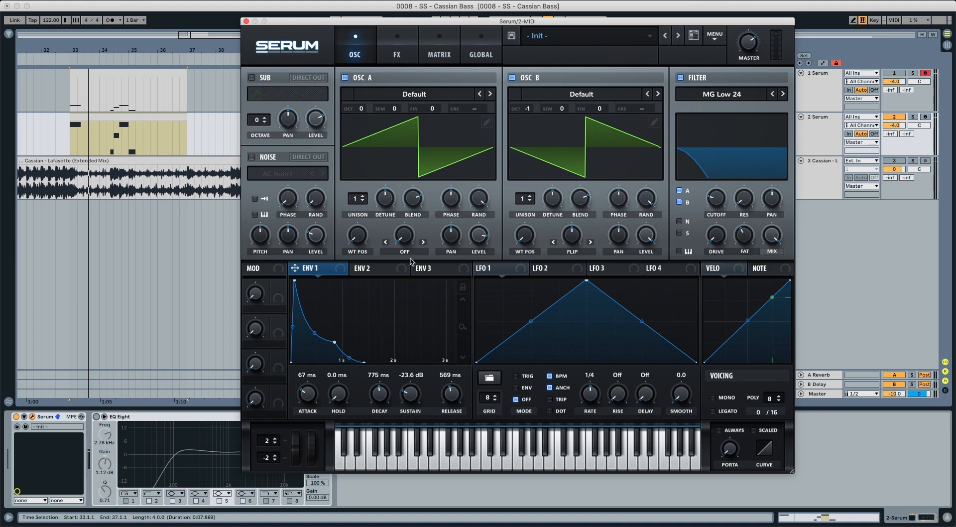
drag(341, 273, 706, 207)
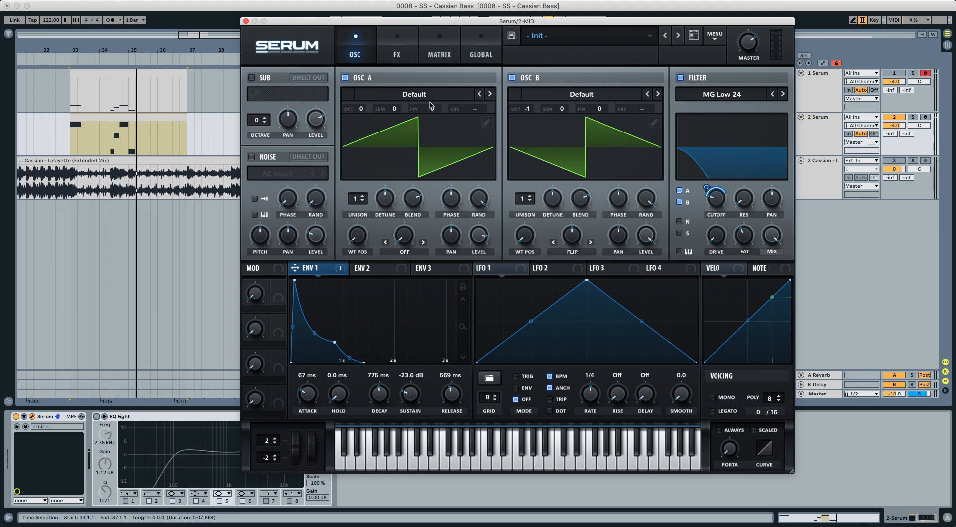
Enable the Distortion effect at the start of the effects chain and set its type to Stomp Box.
click(399, 50)
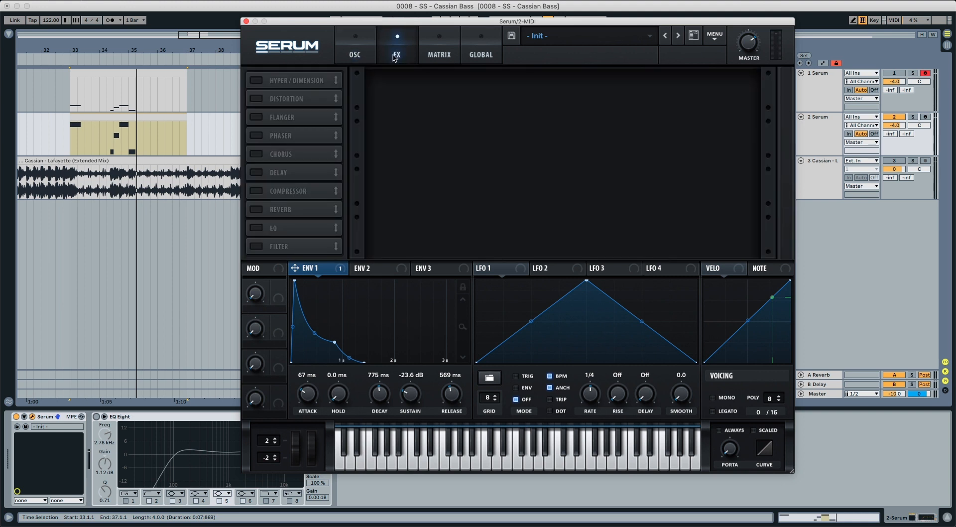
click(259, 102)
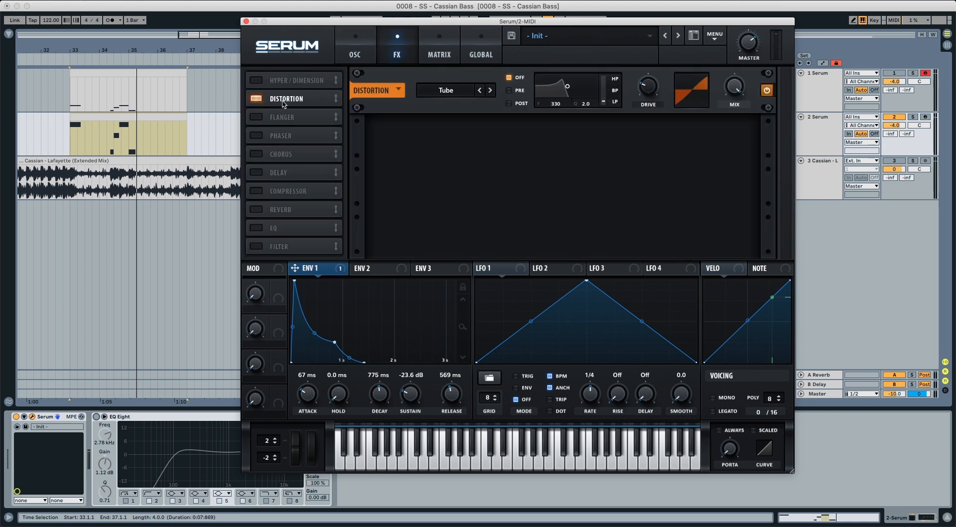
drag(284, 103, 285, 79)
click(448, 90)
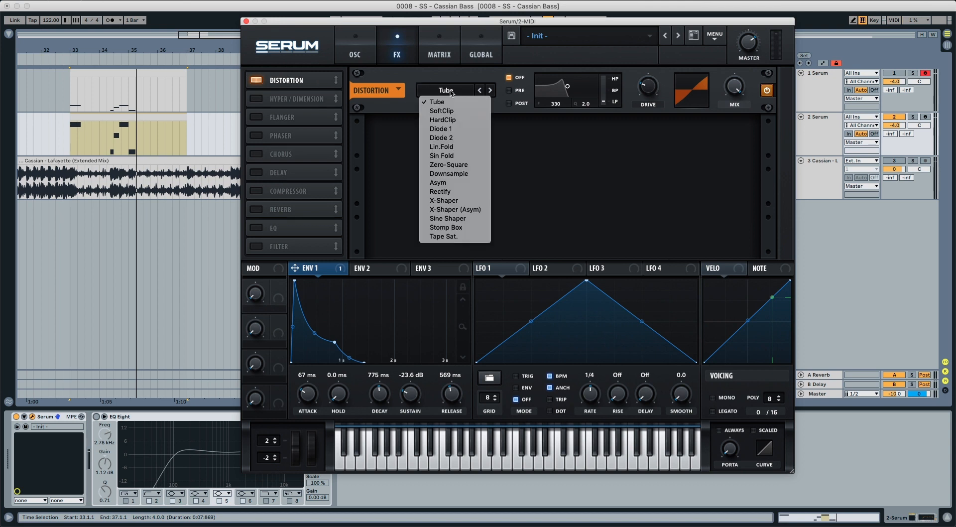
click(454, 228)
Raise the distortion drive, modulate it with Env 1, and play the loop.
drag(647, 86, 652, 29)
drag(324, 271, 640, 88)
key(space)
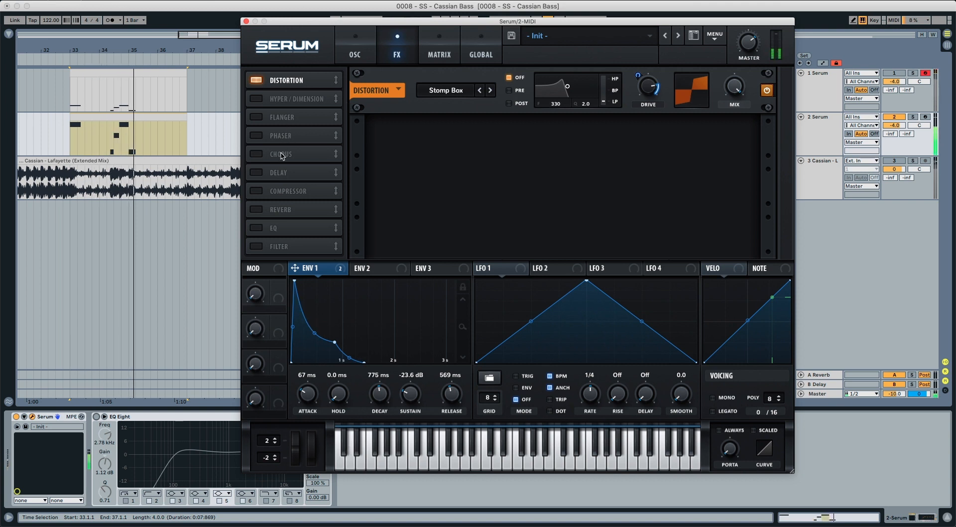
Add a Filter effect directly after the distortion, set to MG Low 12 with a lowered cutoff modulated by Env 1.
click(263, 245)
drag(263, 245, 263, 99)
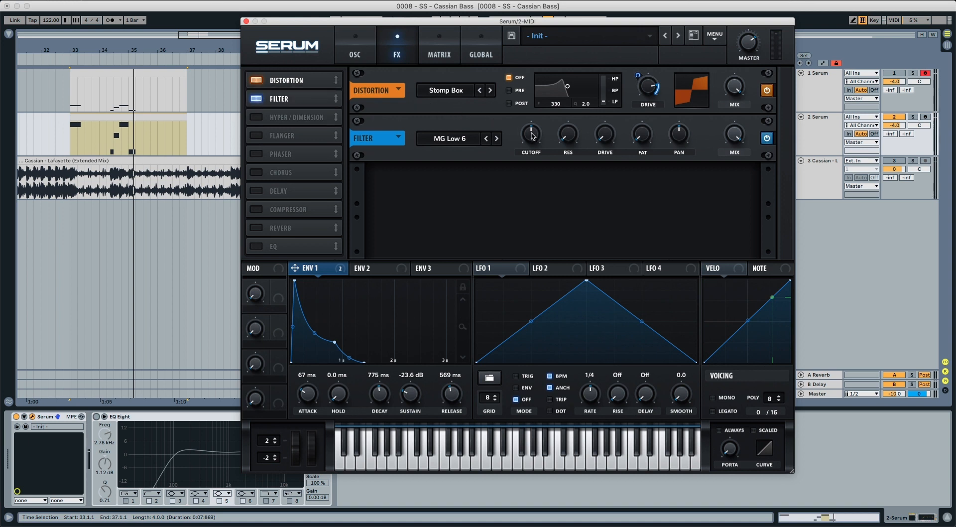
drag(531, 135, 529, 164)
click(497, 139)
drag(341, 270, 522, 142)
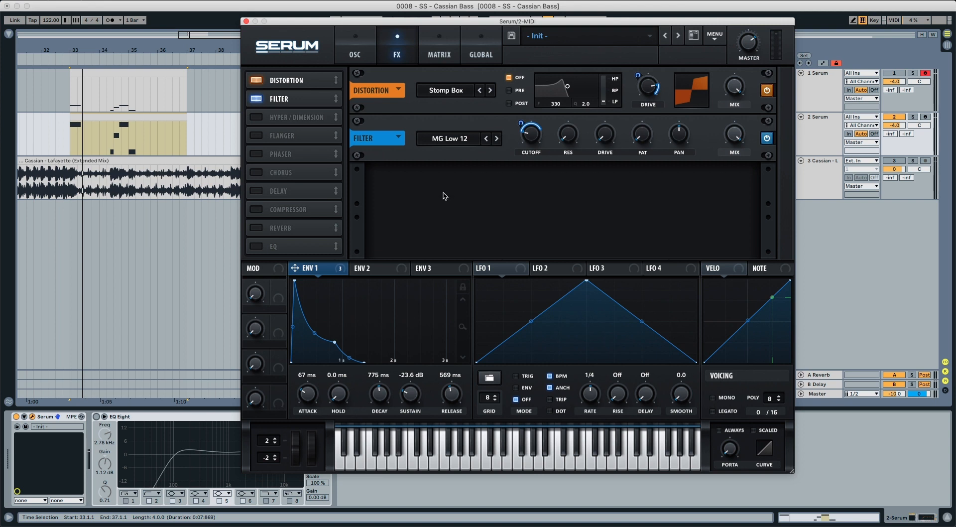
Shape Env 2 with attack 66 ms, decay 1.16 s and sustain 0%.
click(373, 269)
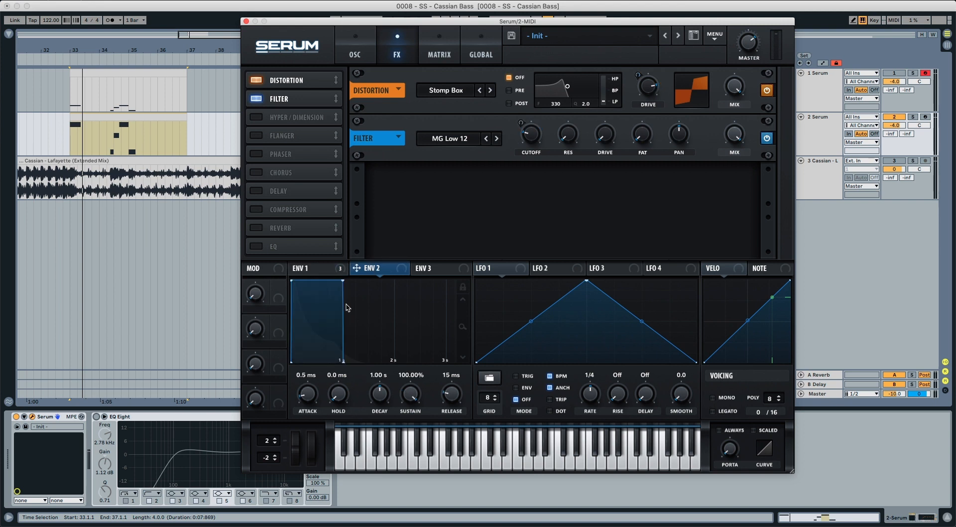
drag(308, 403, 309, 382)
drag(385, 397, 411, 419)
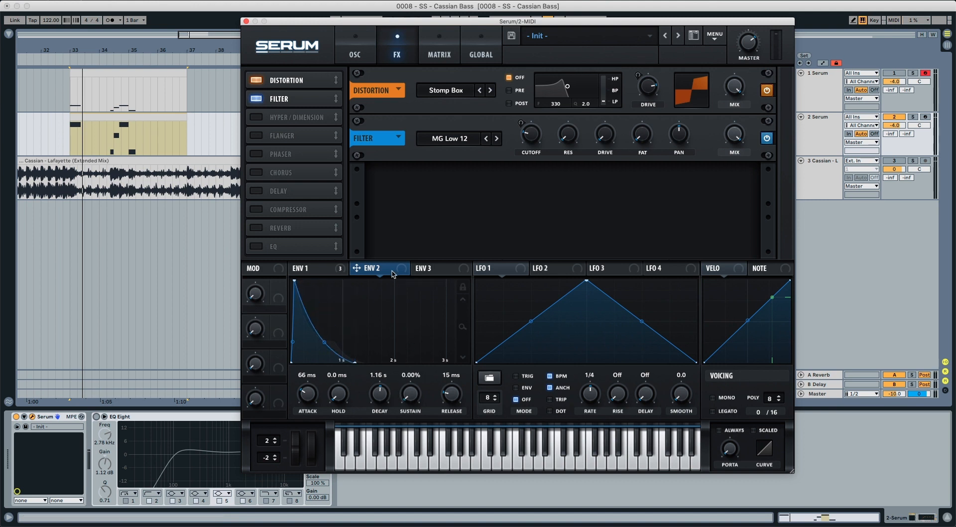
Modulate the Filter effect's cutoff with Env 2, reduce the modulation depth, and steepen Env 2's decay curve.
drag(400, 270, 522, 127)
drag(324, 342, 324, 349)
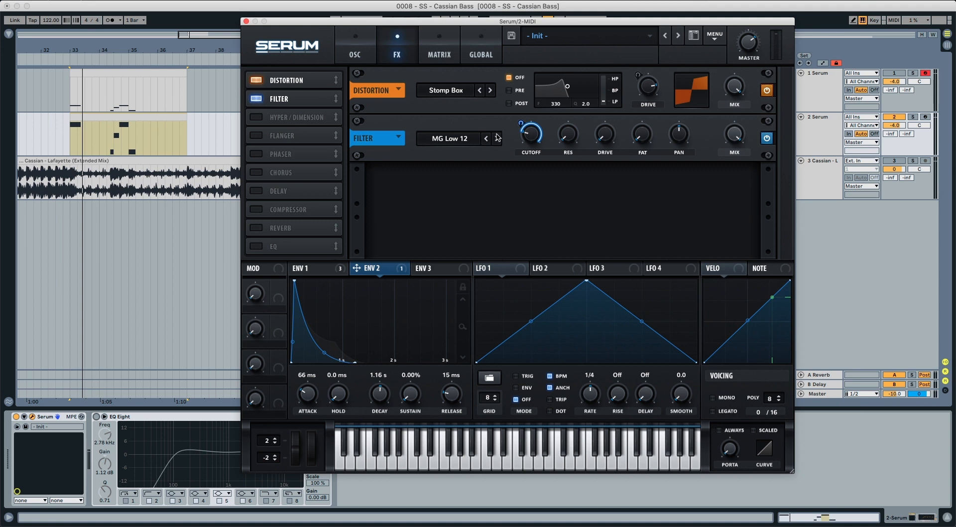
drag(518, 122, 518, 158)
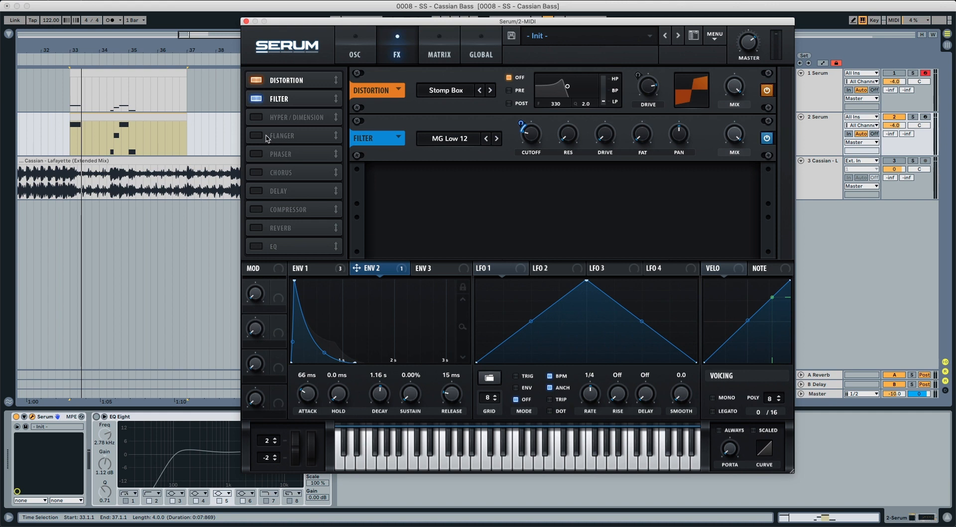
Add a multiband Compressor directly after the Filter effect with a threshold of about -12 dB.
click(257, 209)
drag(282, 210, 283, 117)
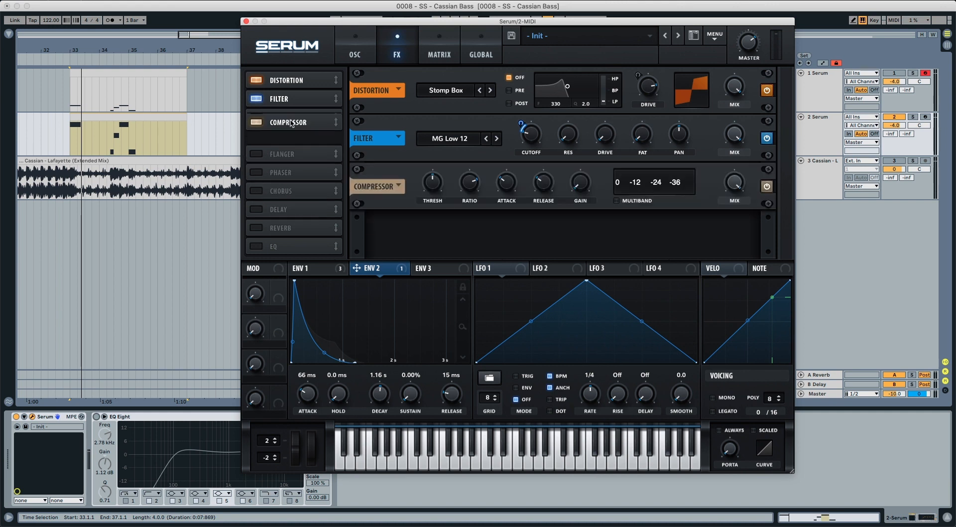
click(616, 202)
mouse_move(431, 196)
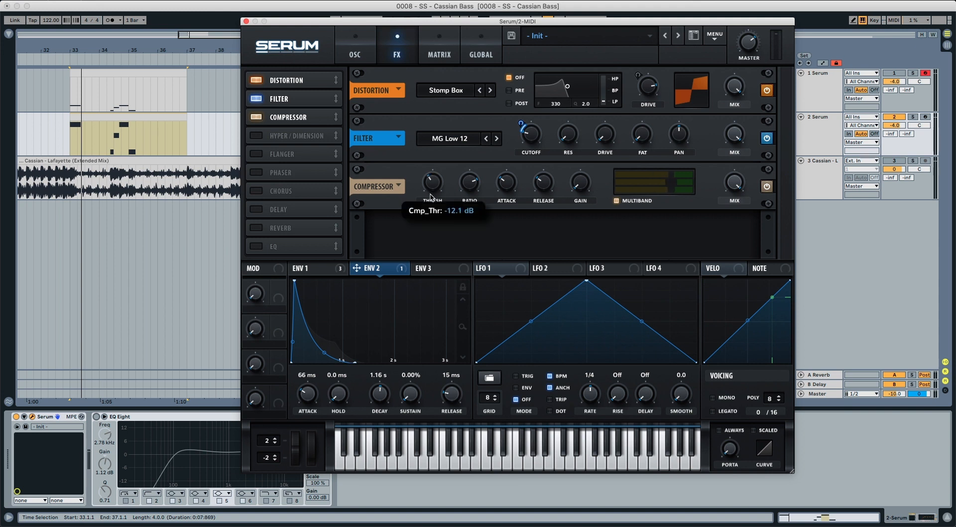
scroll(431, 196, down, 2)
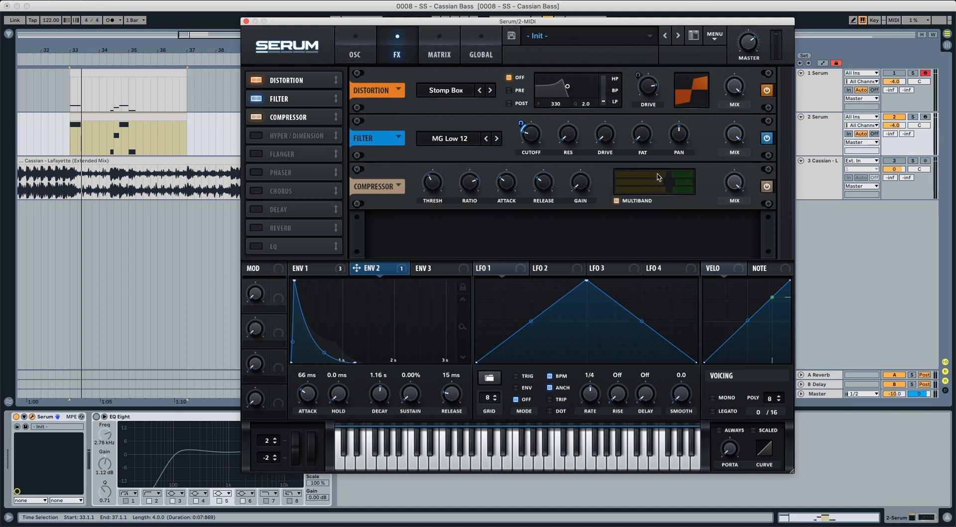
Adjust the compressor's multiband levels and lower its mix to about halfway.
mouse_move(673, 176)
drag(670, 175, 654, 183)
mouse_move(686, 185)
mouse_move(735, 185)
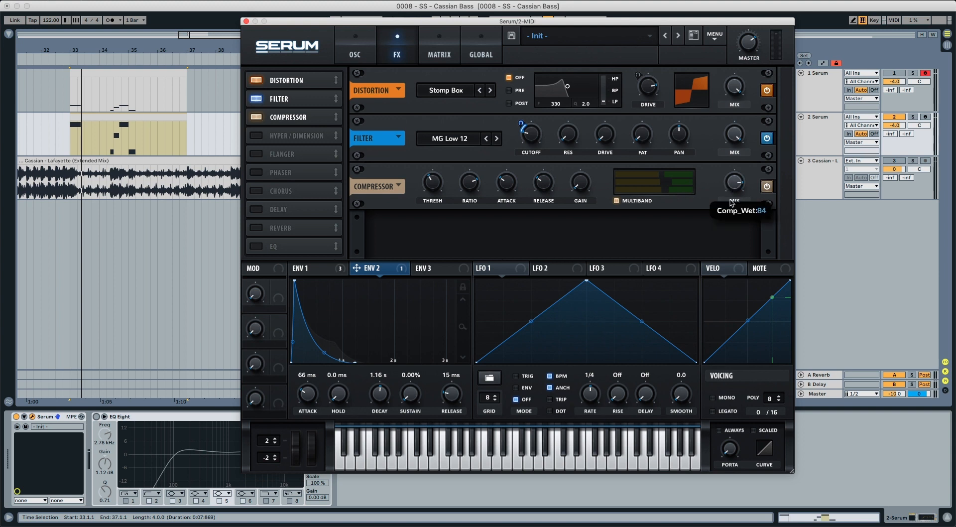
drag(728, 219, 727, 234)
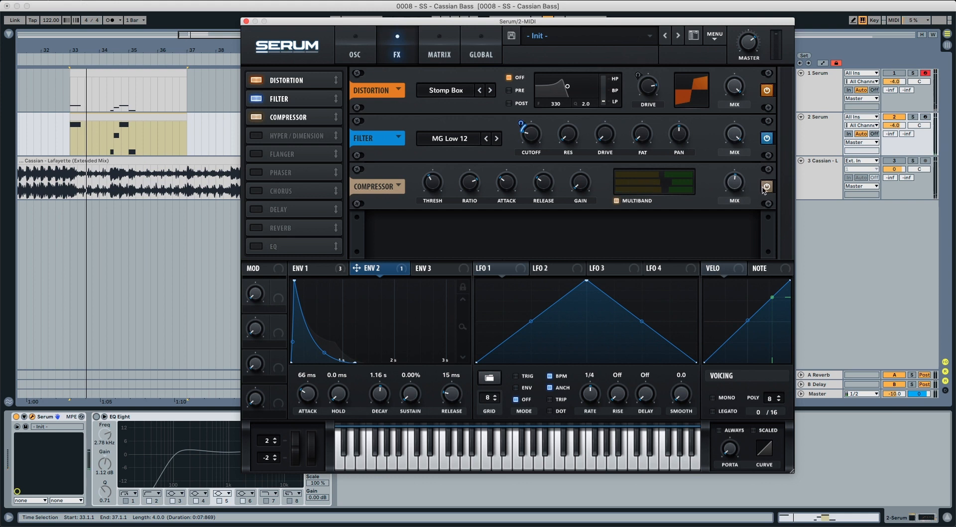
Compare the bass sound with the compressor bypassed and switched back on.
click(766, 187)
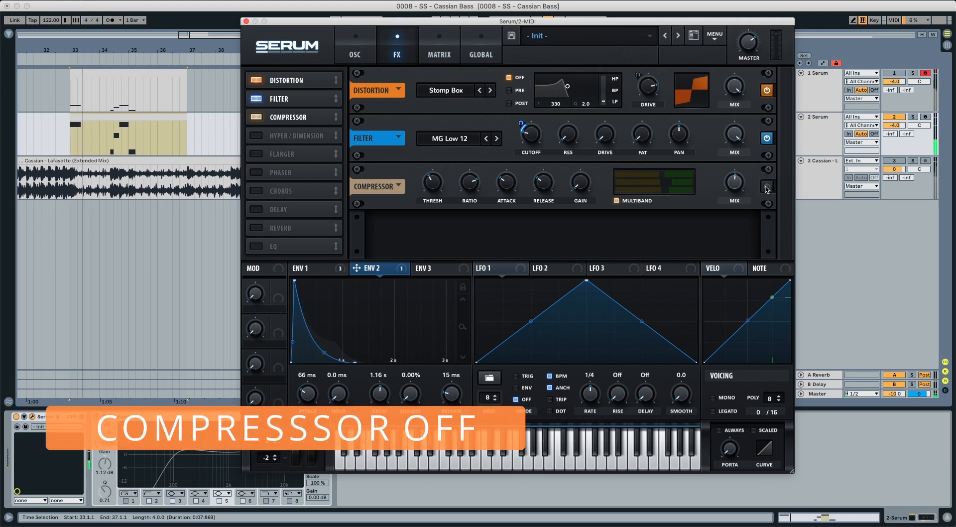
click(767, 187)
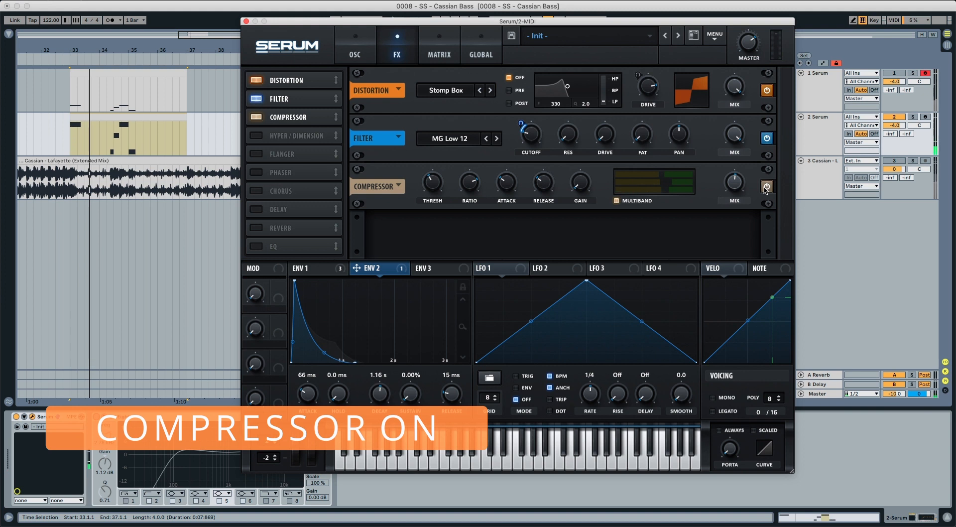
Add the Hyper/Dimension effect, reduce the Hyper mix, turn Dimension size to minimum, and set the Dimension mix to about 60%.
key(space)
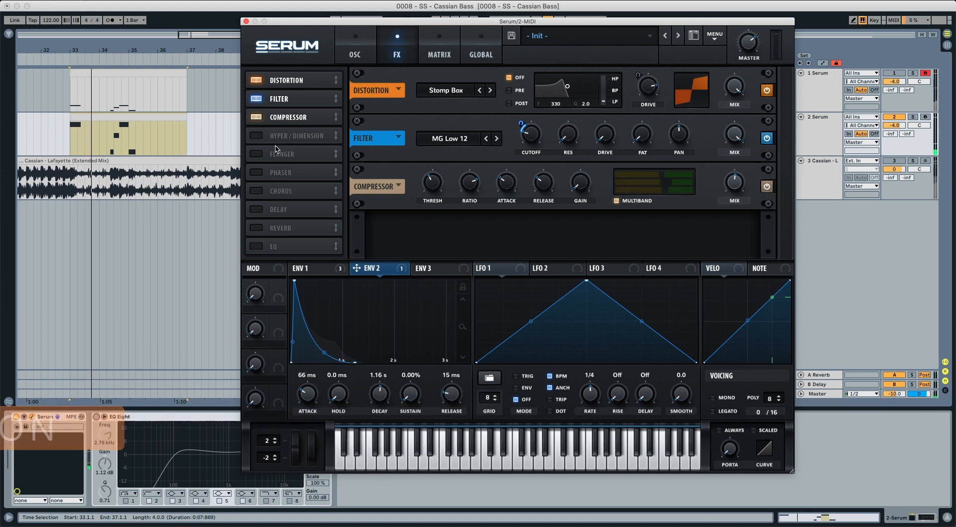
click(256, 136)
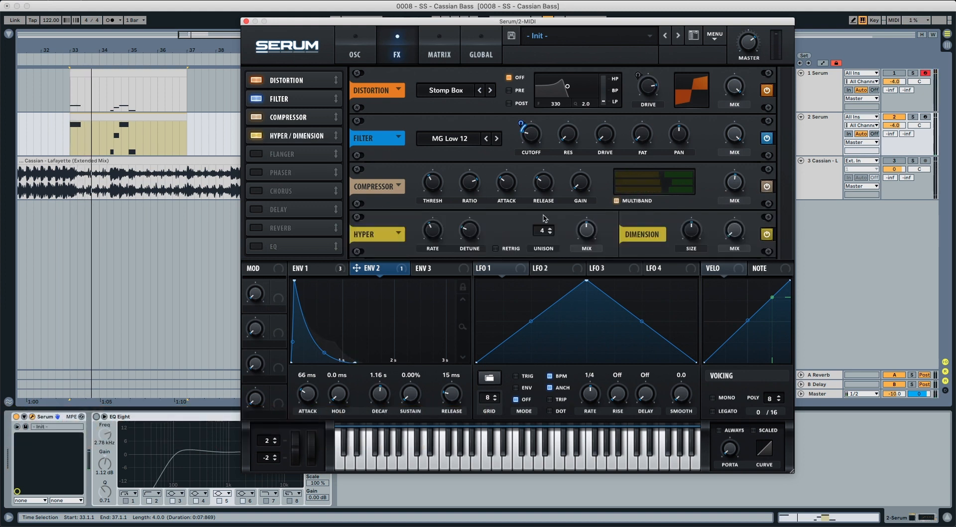
drag(586, 232, 582, 261)
drag(693, 237, 688, 319)
drag(737, 236, 735, 199)
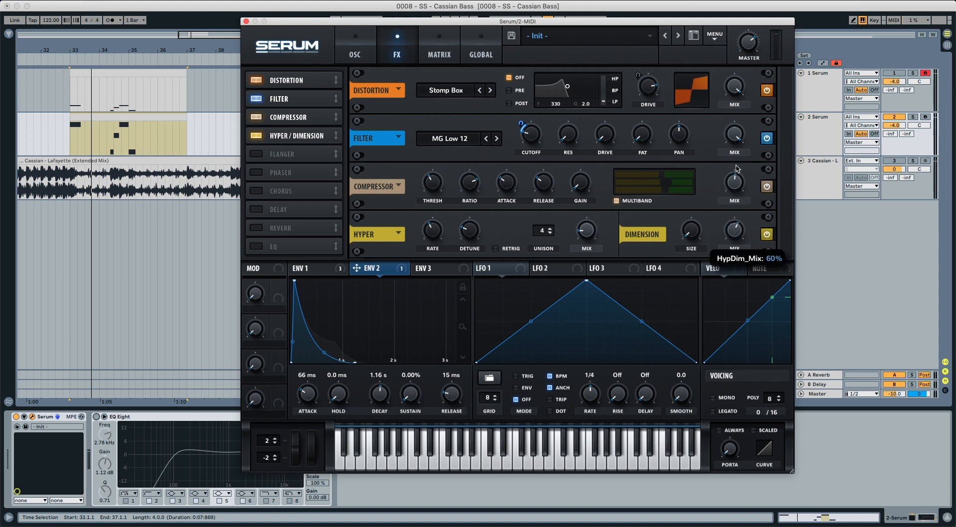
drag(738, 166, 738, 165)
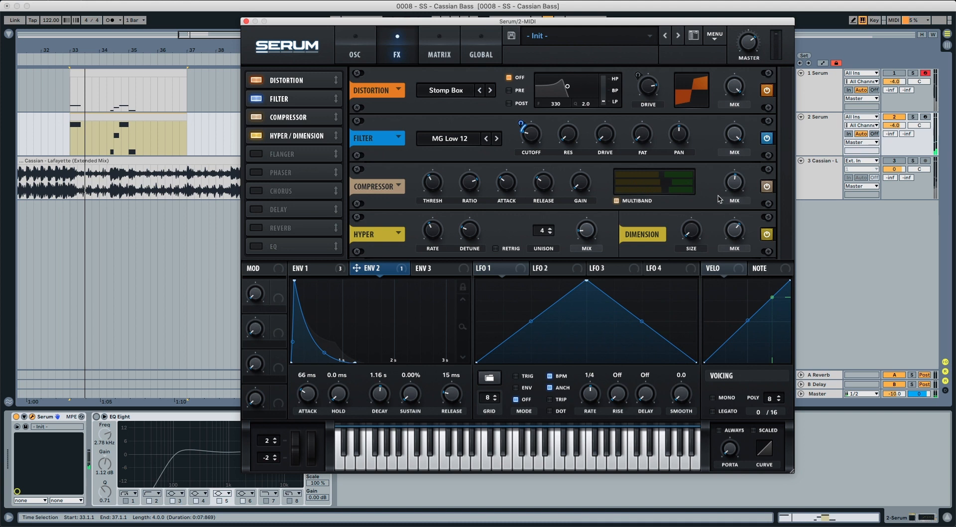
Add an EQ directly after Hyper/Dimension and lower the frequency and Q of both its bands.
click(257, 244)
drag(279, 247, 284, 150)
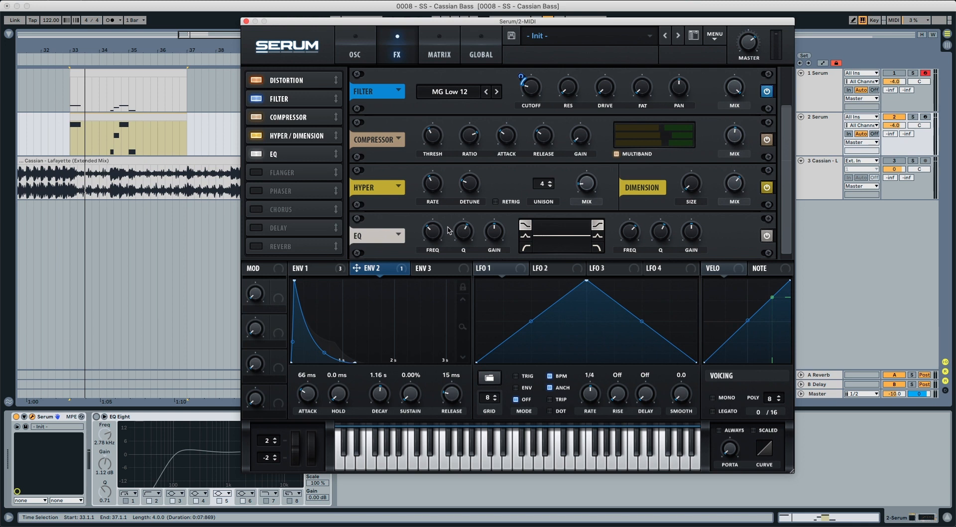
drag(433, 231, 429, 241)
drag(636, 235, 629, 272)
drag(459, 238, 461, 253)
drag(666, 232, 662, 253)
Switch the EQ's low band to a peak shape, then boost it slightly and raise the high shelf's gain more strongly.
click(525, 236)
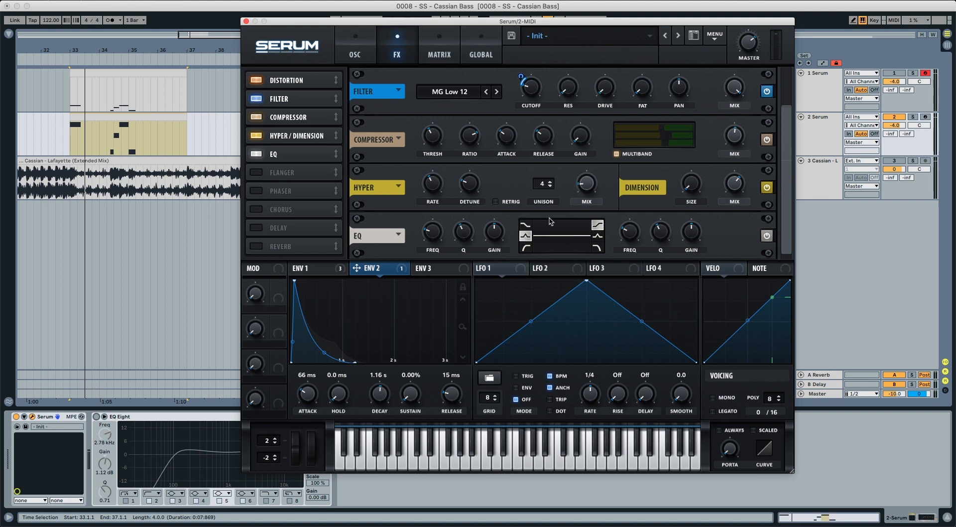
drag(497, 227, 497, 226)
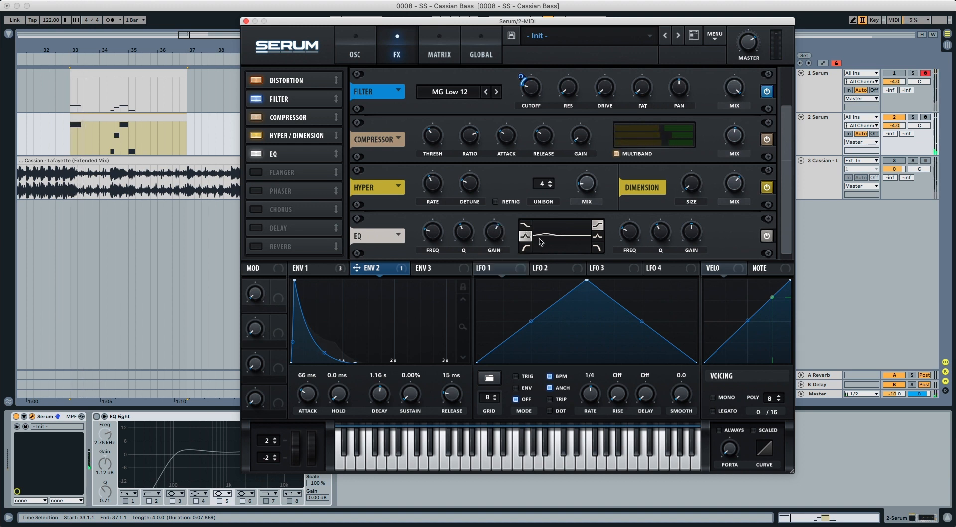
drag(692, 238, 699, 214)
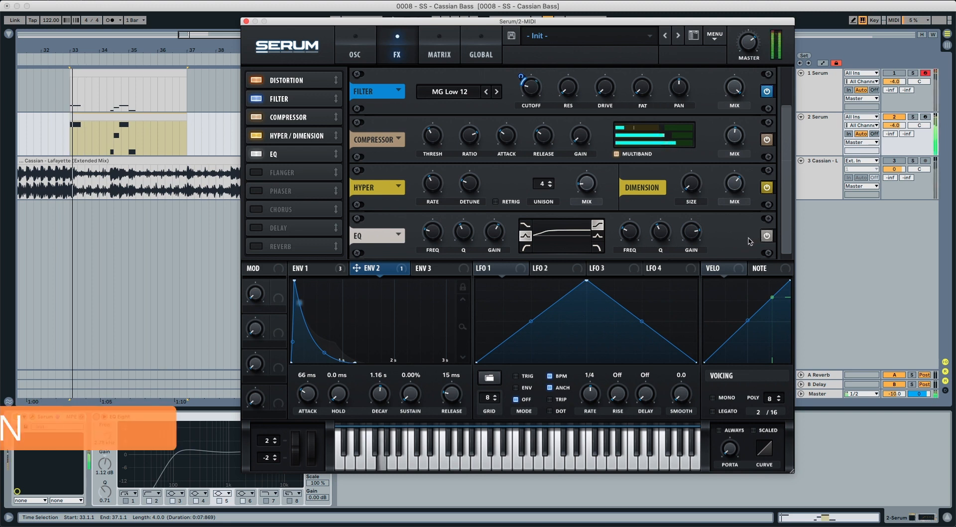
Compare the bass sound with Serum's EQ effect bypassed and switched back on.
click(767, 236)
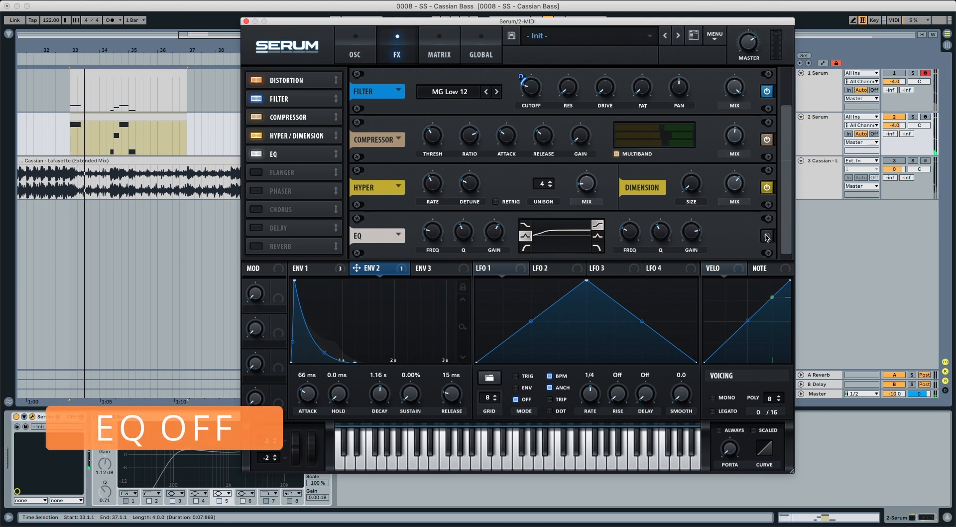
key(space)
key(space)
click(768, 237)
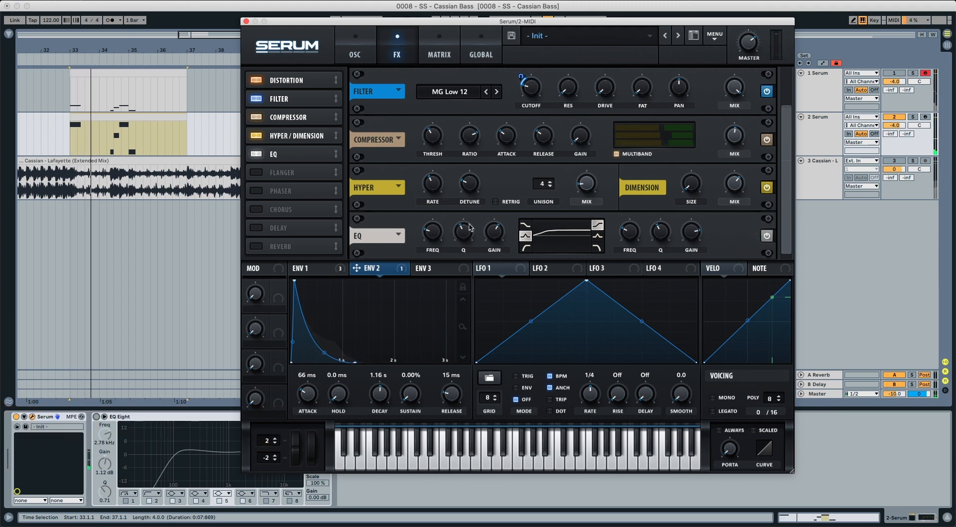
Add a Hall Reverb directly after the EQ with a decay of about 6.5 s, raising its low cut and high cut.
click(258, 246)
drag(260, 248, 296, 173)
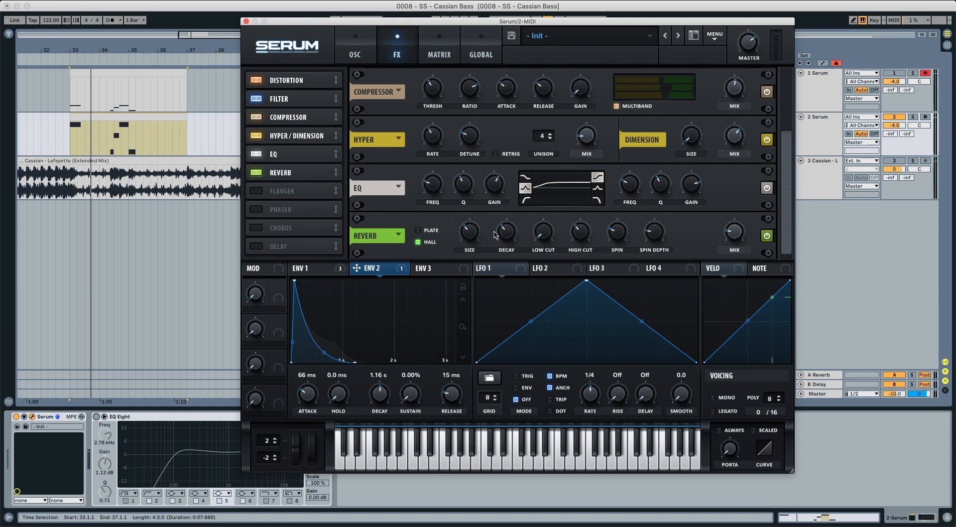
mouse_move(505, 228)
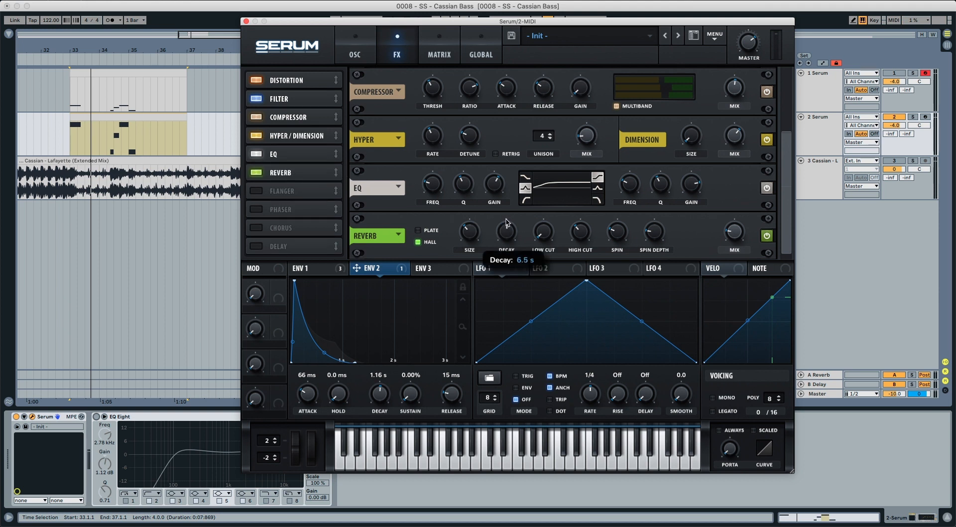
drag(542, 234, 545, 205)
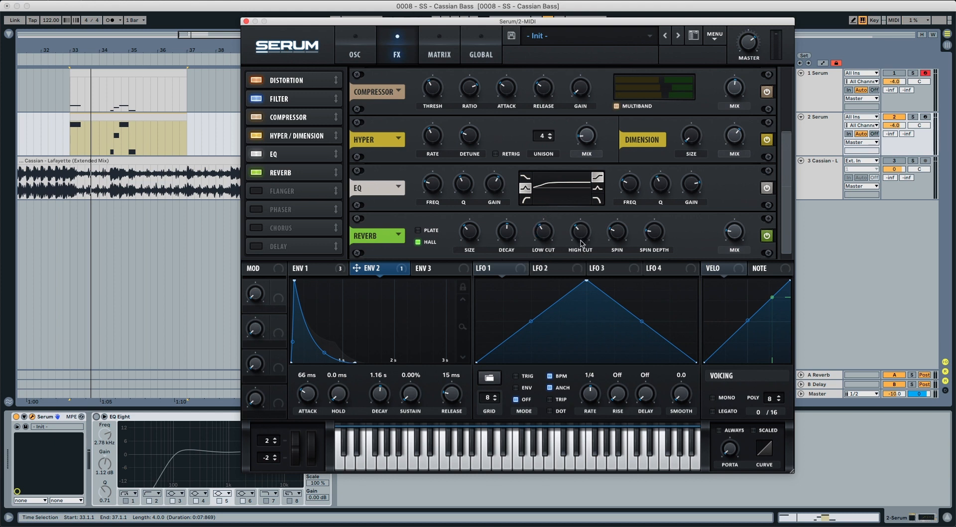
drag(581, 243, 588, 174)
key(space)
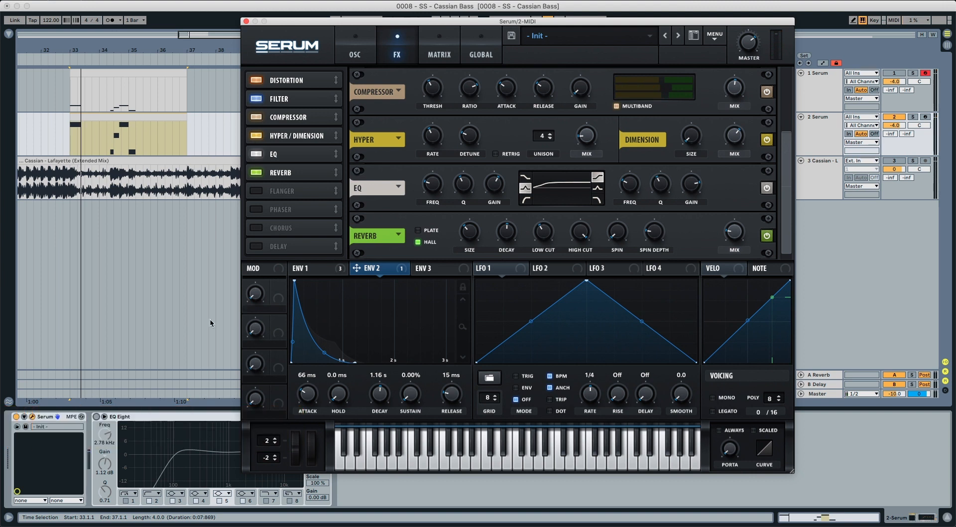
Turn on the EQ Eight device on the bass track and move the Serum window off it.
click(96, 417)
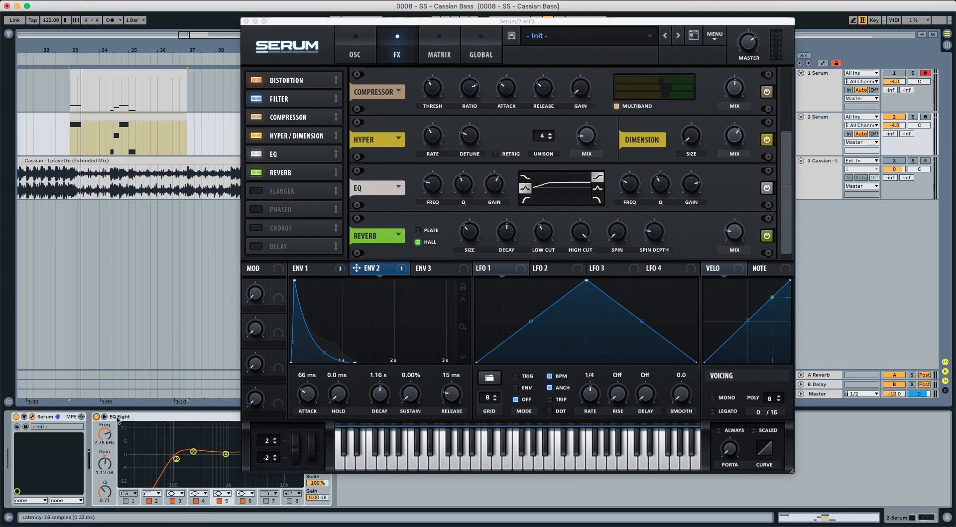
drag(436, 24, 532, 7)
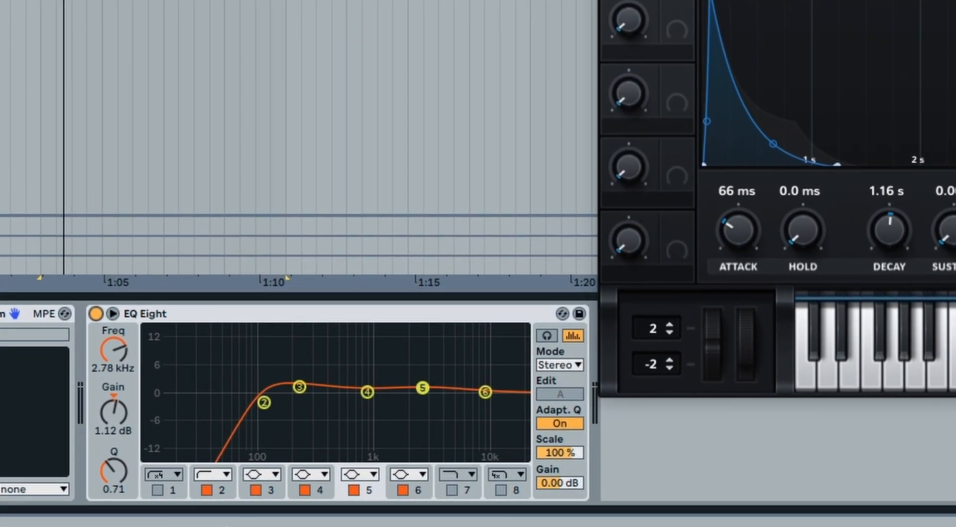
Examine the frequency and gain settings of bands 2, 3 and 5 in EQ Eight.
click(156, 499)
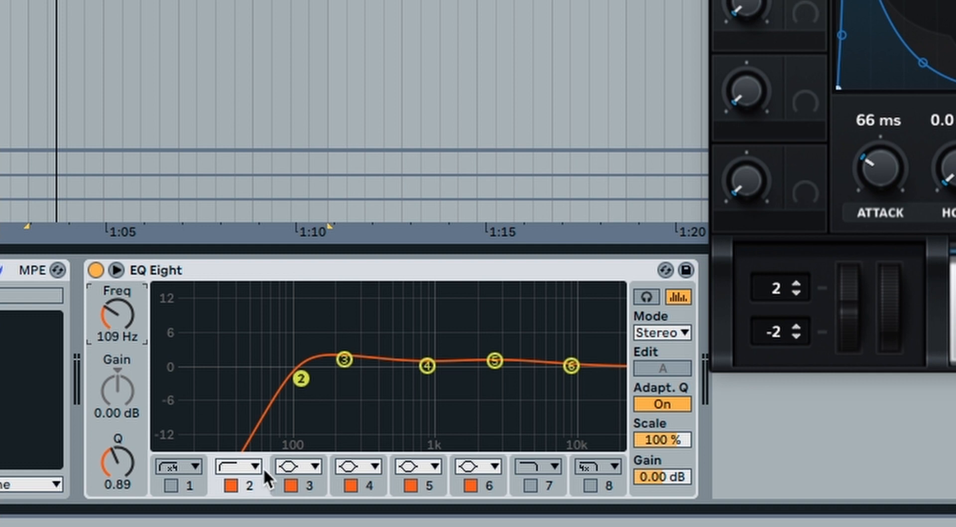
click(311, 485)
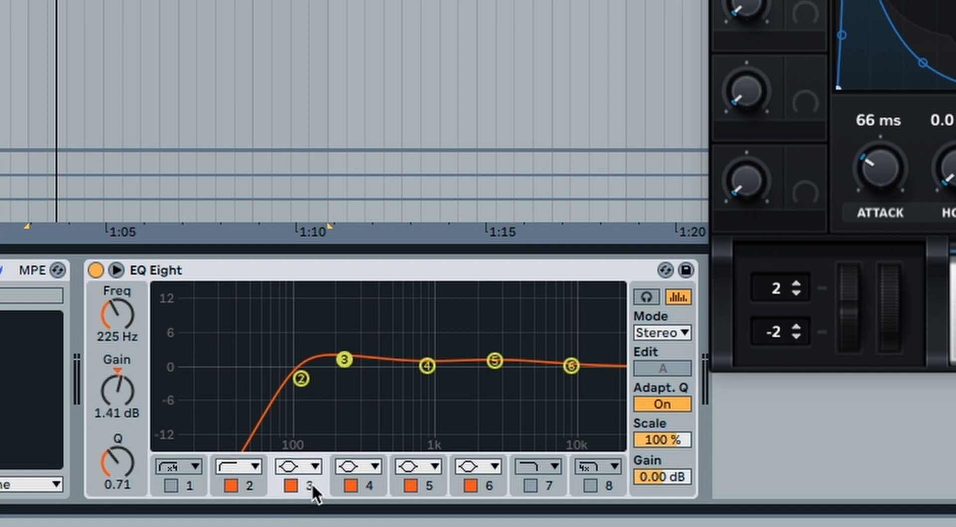
click(107, 336)
click(119, 413)
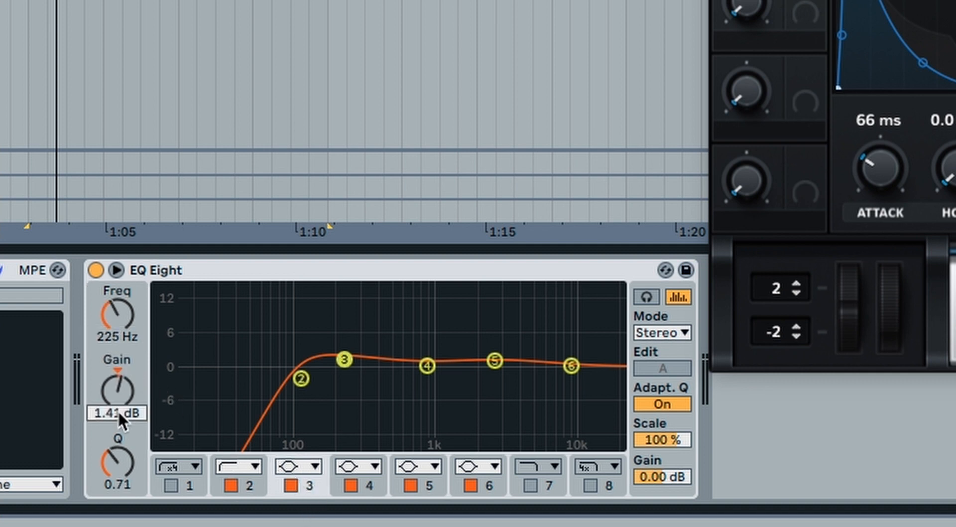
click(429, 487)
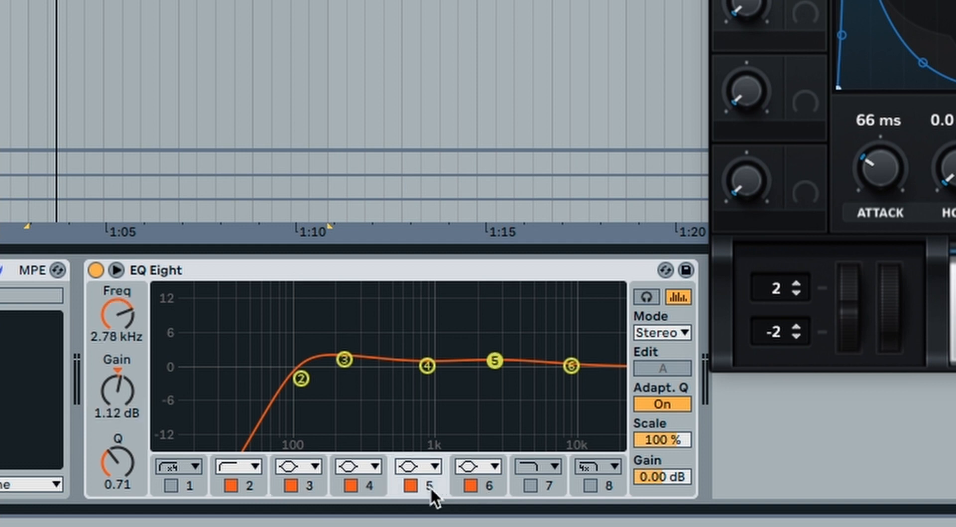
click(115, 339)
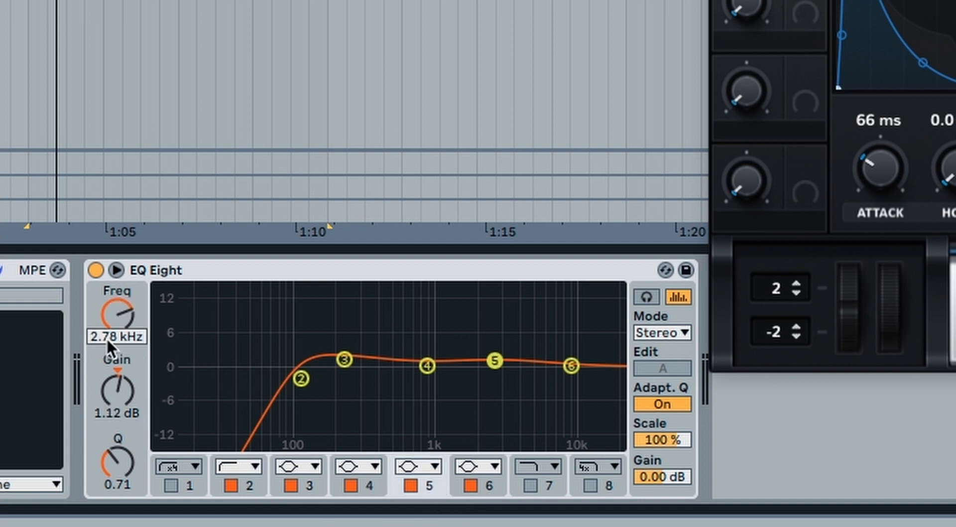
click(112, 417)
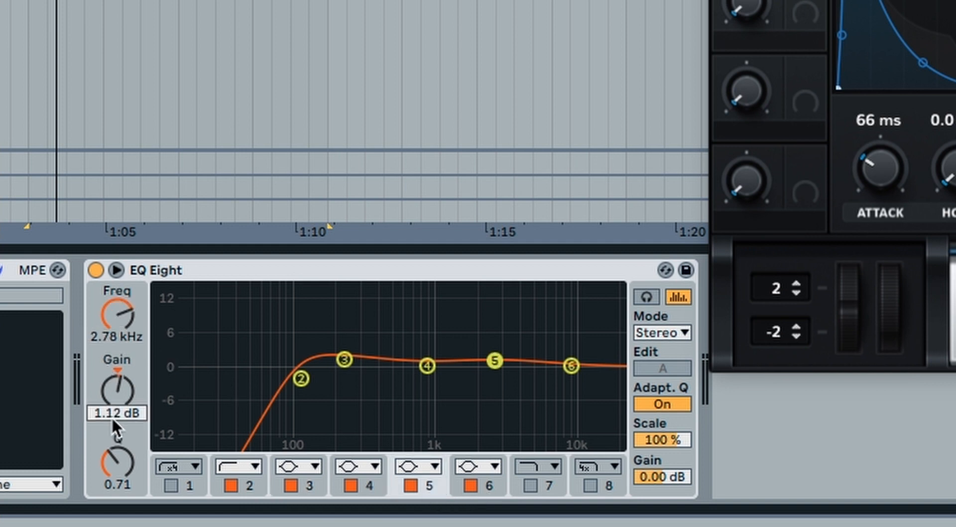